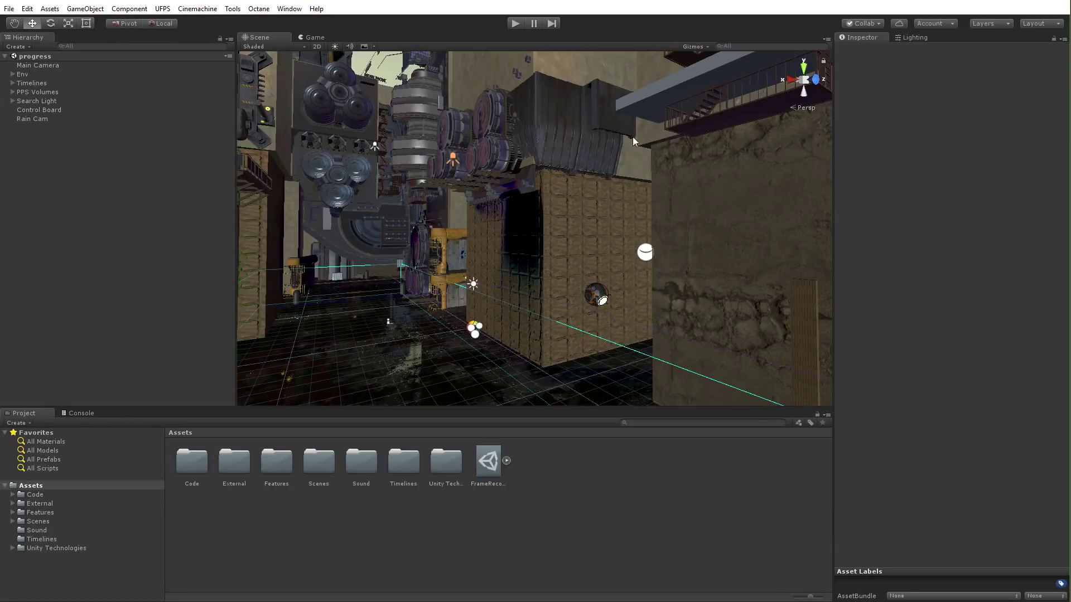
Step: Untick DaRain in the Gizmos dropdown to hide the rain gizmo lines
left_click(701, 49)
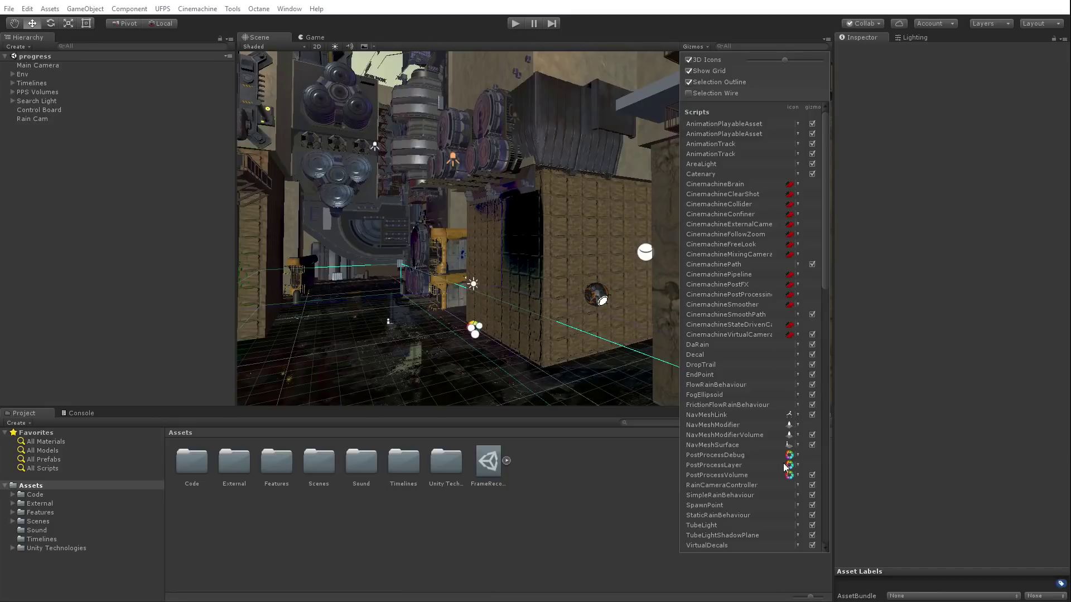
left_click(812, 344)
left_click(614, 95)
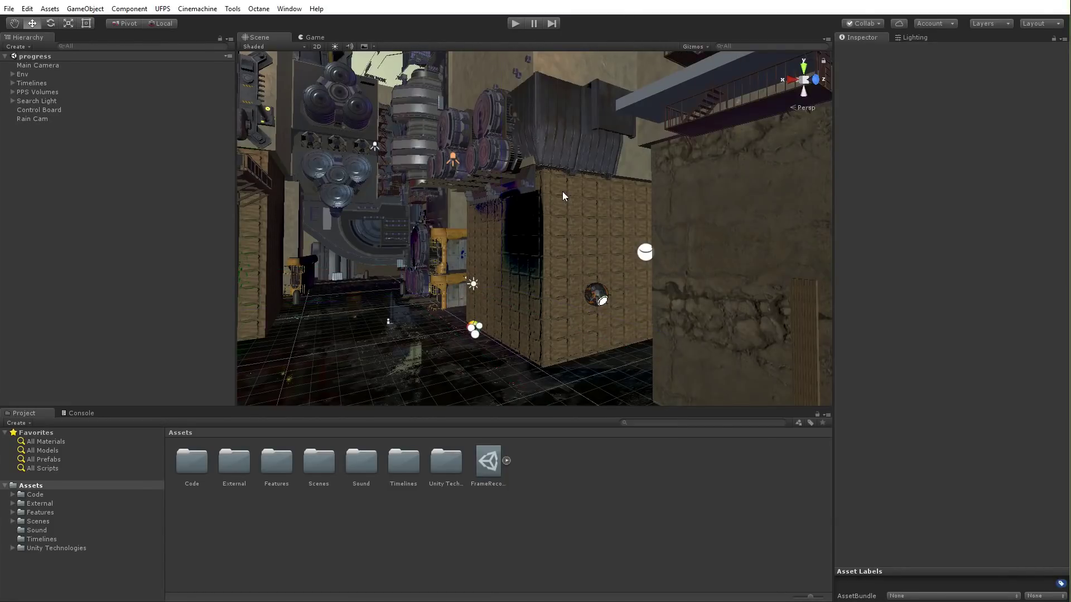
Step: Turn on scene lighting and fly the scene camera down the lit alley
right_click_drag(567, 186, 487, 207)
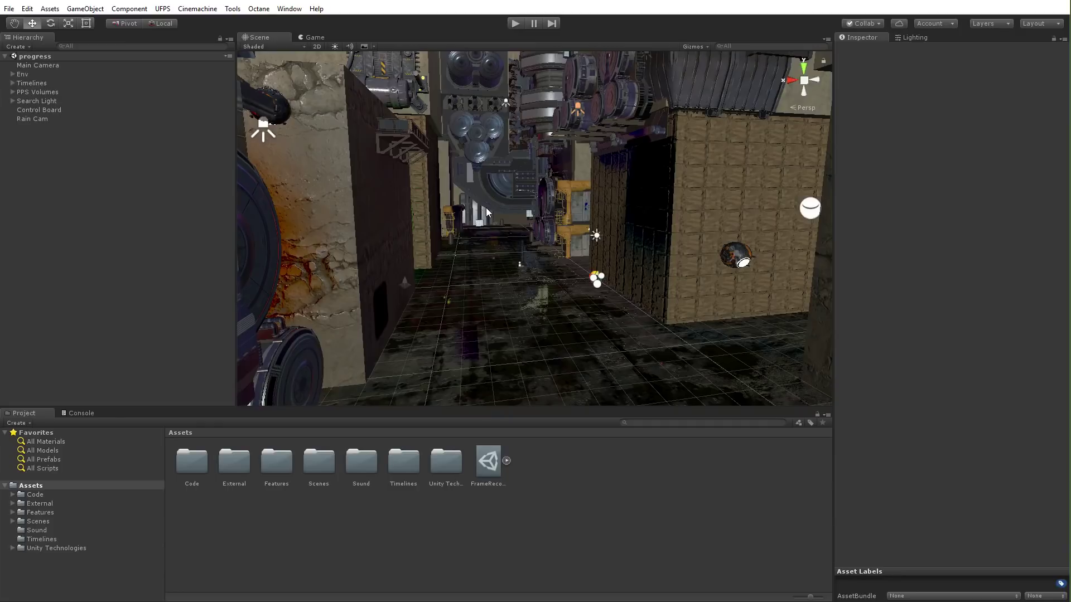
left_click(334, 46)
right_click_drag(459, 160, 502, 164)
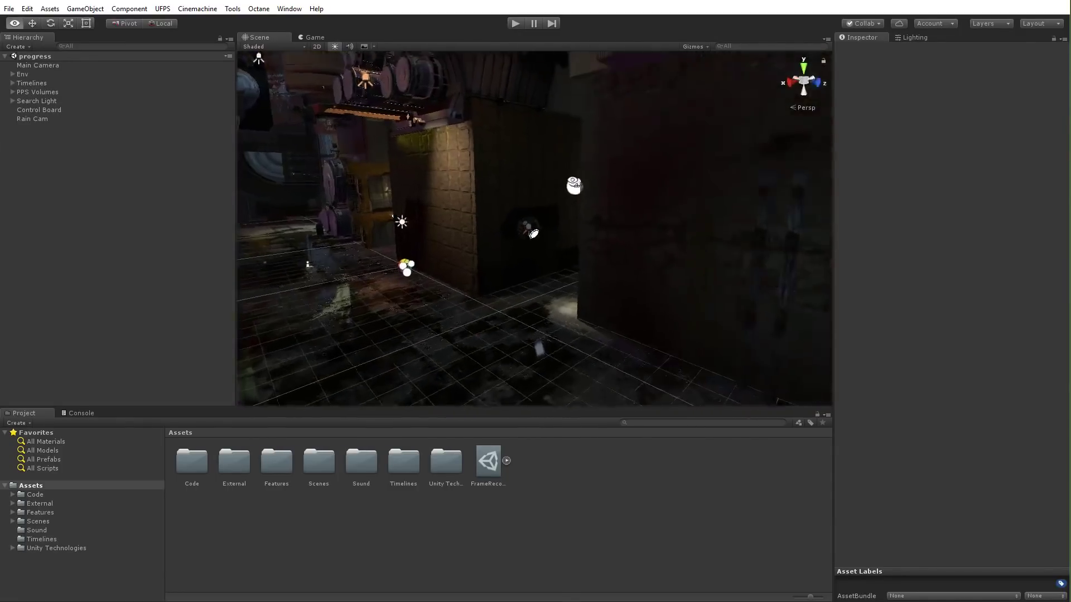
right_click_drag(577, 185, 340, 54)
left_click(335, 46)
right_click_drag(502, 168, 392, 59)
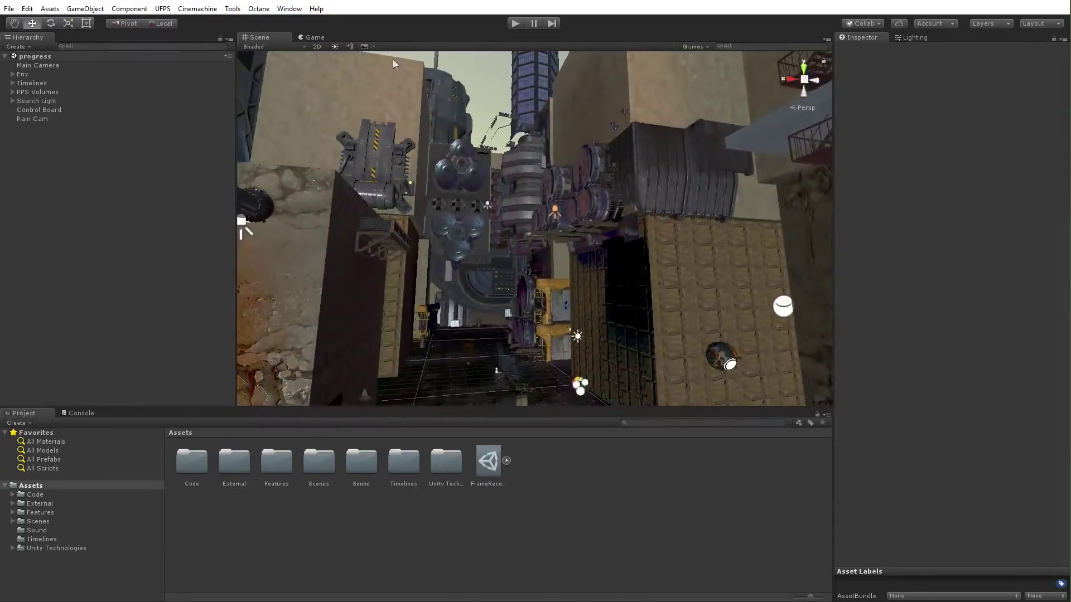
left_click(335, 46)
right_click_drag(524, 167, 459, 202)
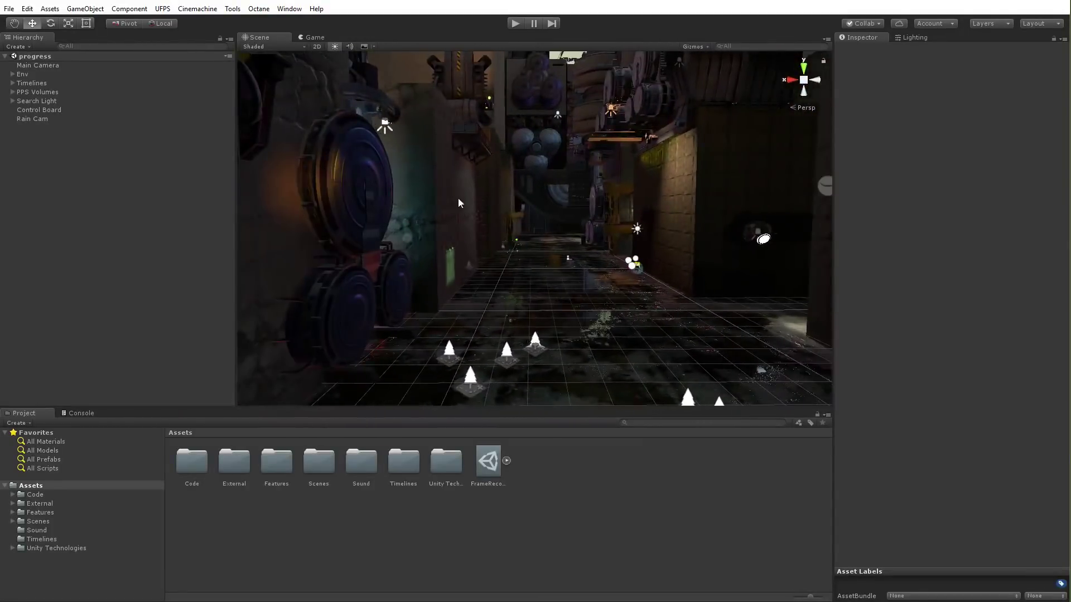
right_click_drag(579, 150, 574, 160)
key("w")
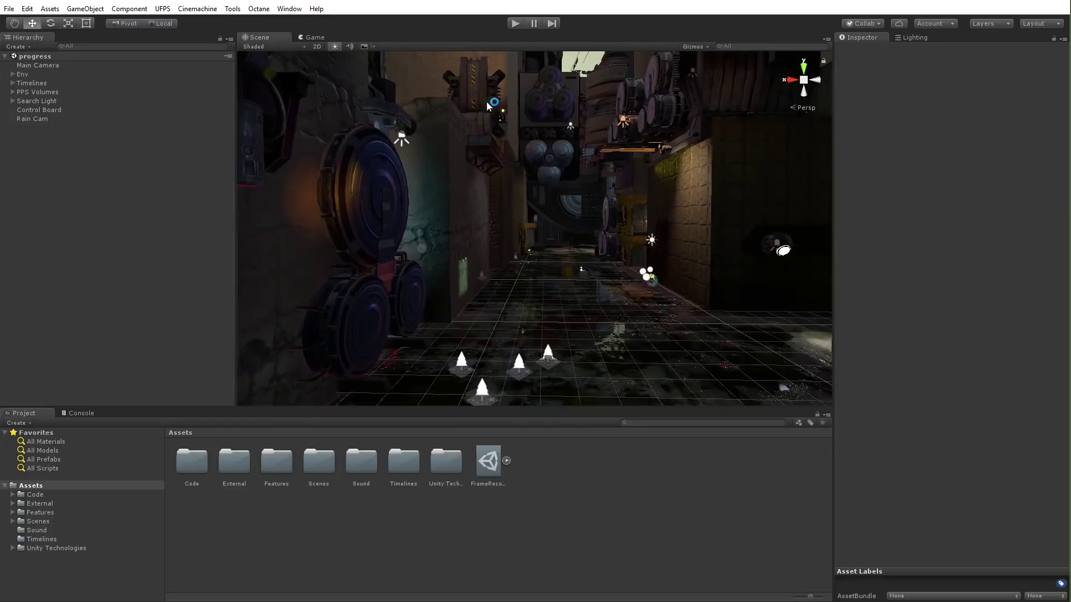
Step: Slide the Gizmos 3D Icons size to zero and bring up the Lighting settings
left_click(700, 46)
left_click_drag(784, 61, 755, 59)
left_click(649, 19)
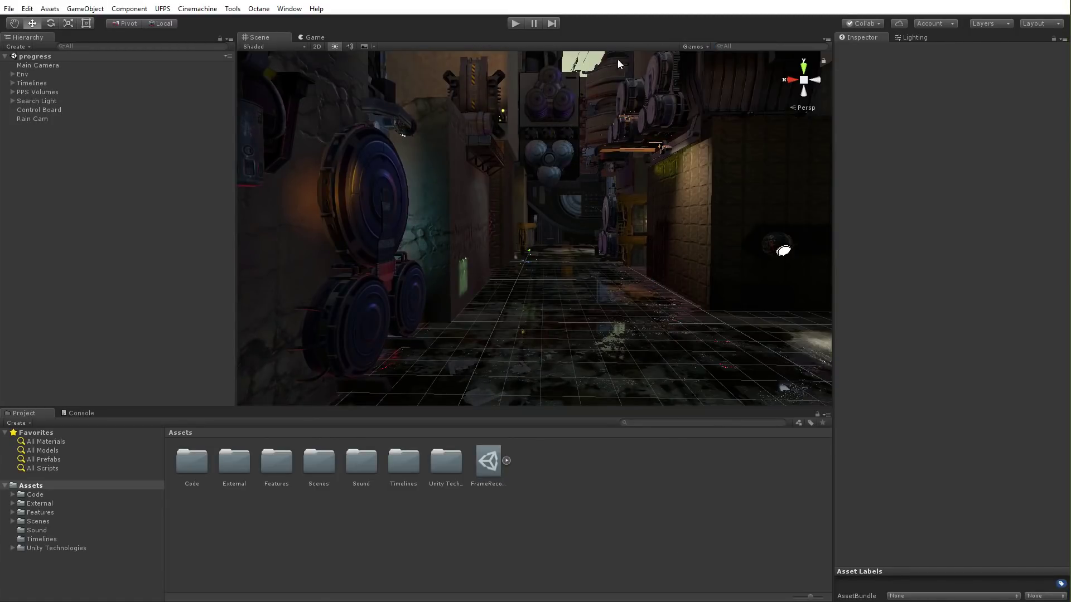
left_click(914, 38)
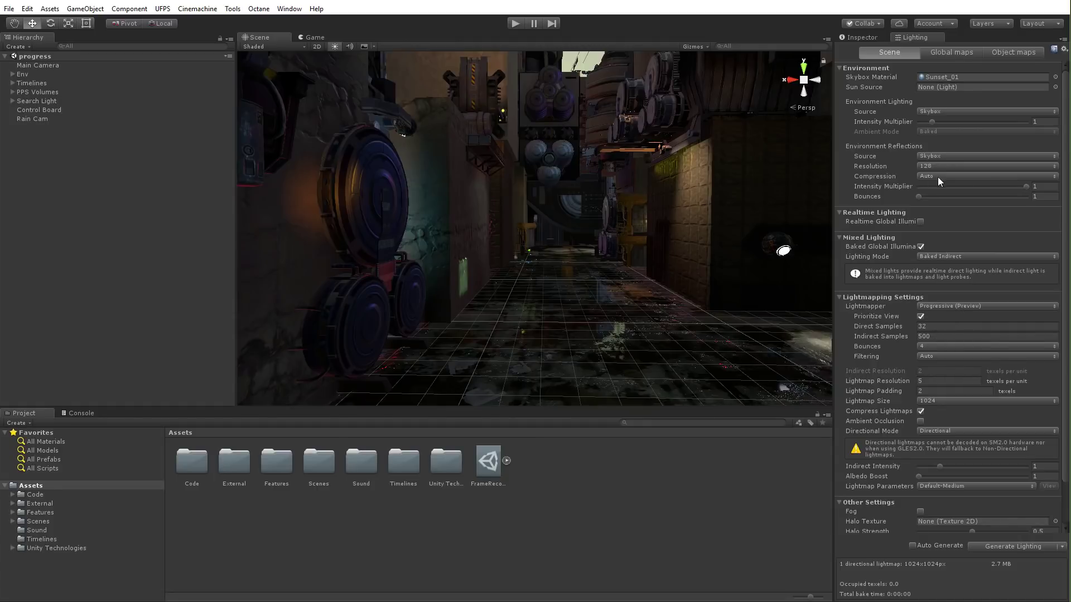
Step: Return to the Inspector and select Control Board to show its VFX Toggler switches
left_click(862, 37)
right_click_drag(647, 269, 672, 268)
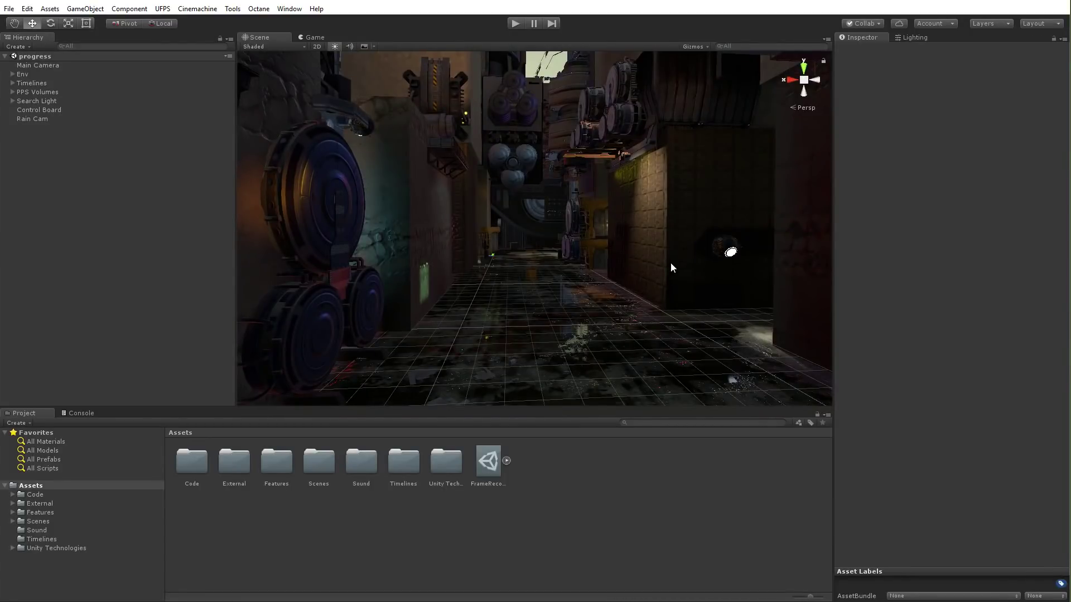
right_click_drag(671, 262, 647, 273)
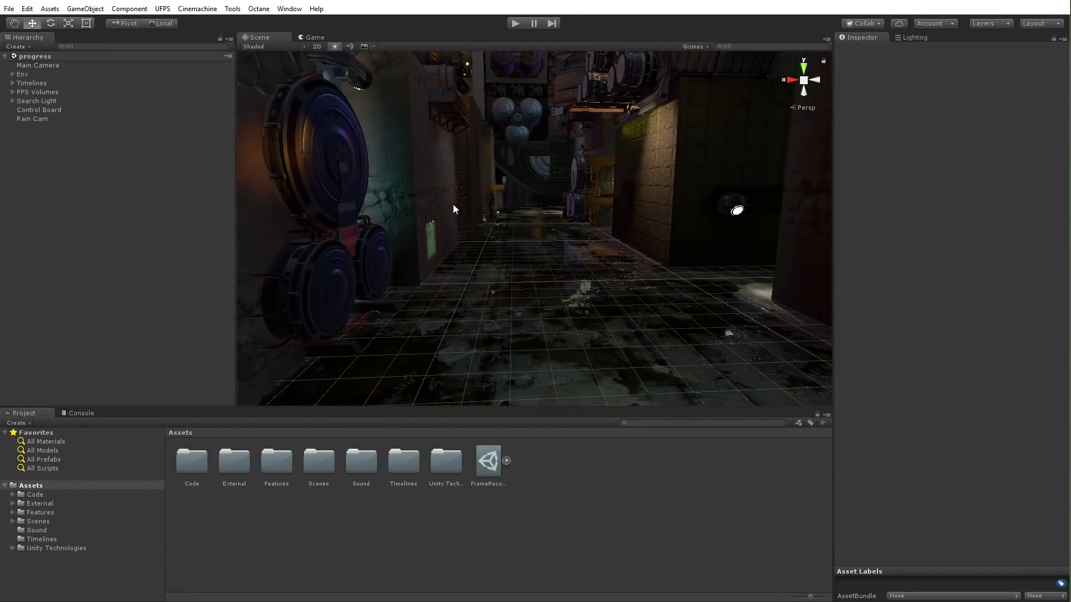
left_click(56, 111)
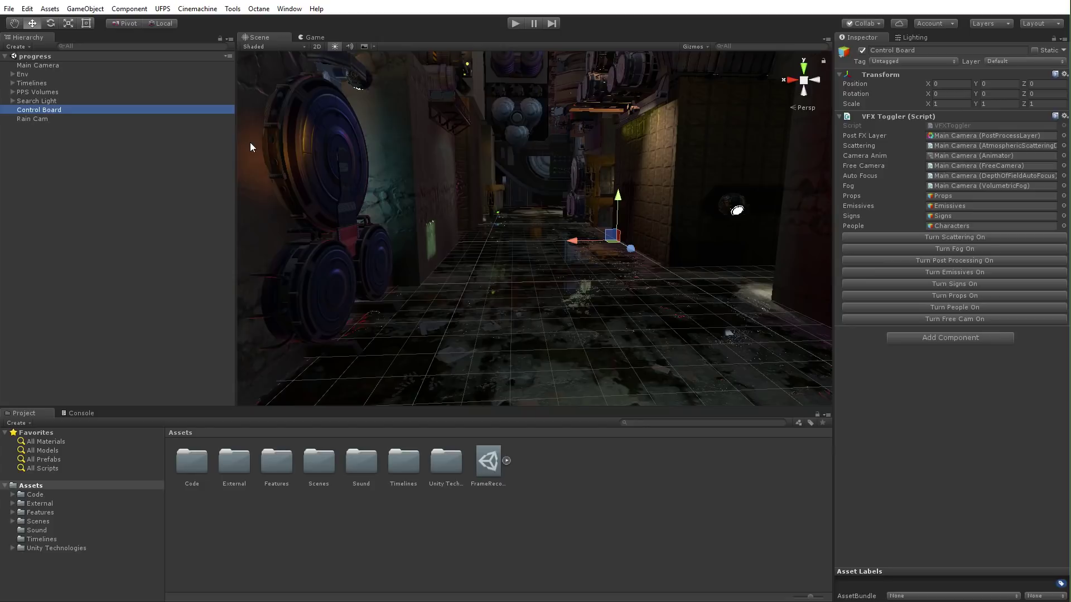
Step: Turn atmospheric scattering on from the Control Board's VFX Toggler
left_click(45, 64)
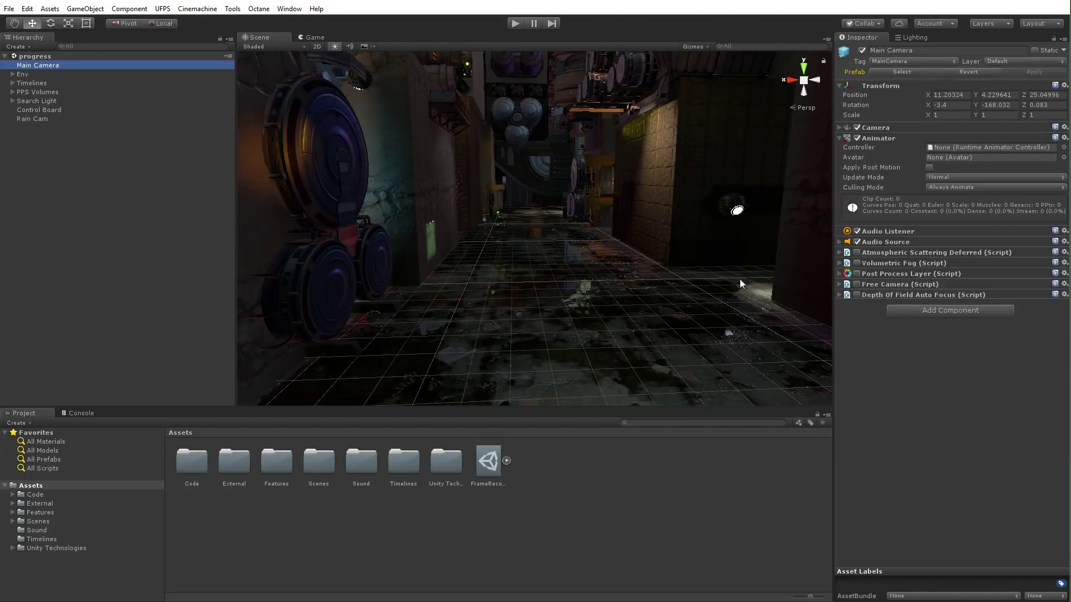
left_click(45, 111)
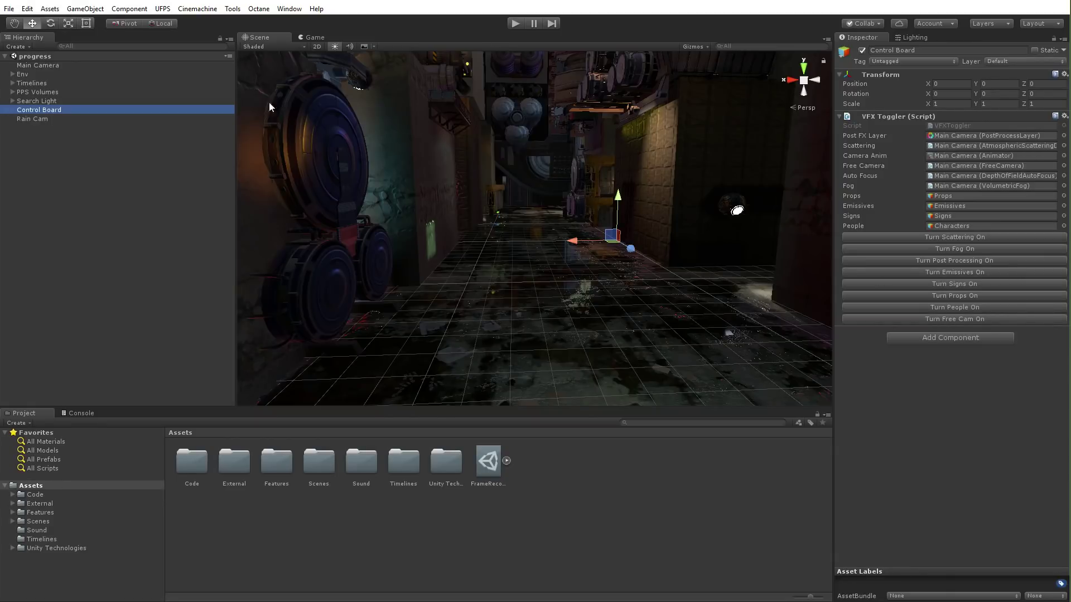
left_click(939, 238)
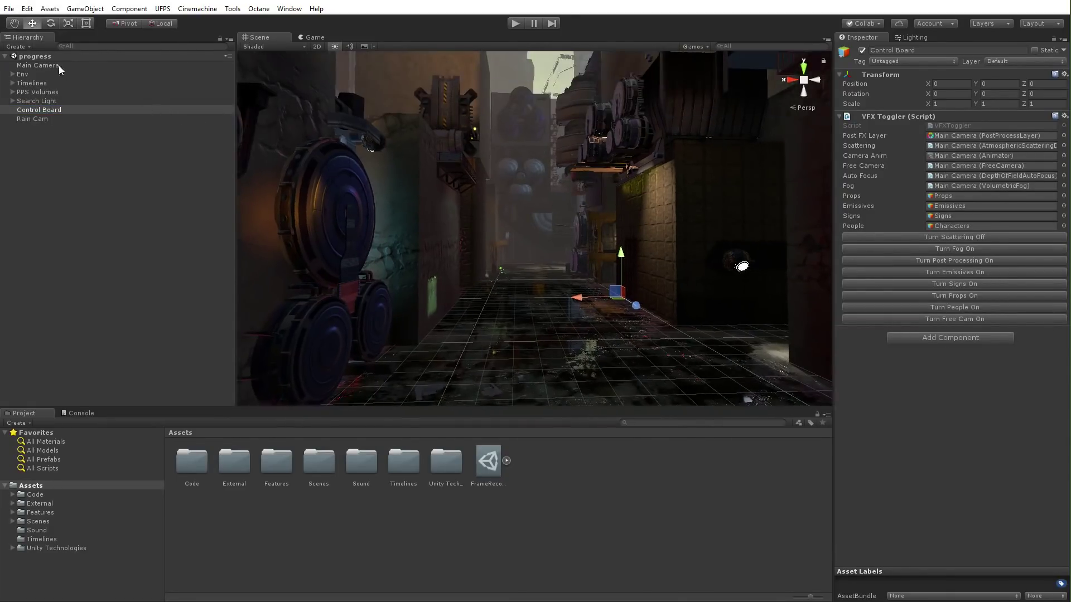
Step: Select Main Camera and check its Atmospheric Scattering Deferred component
left_click(61, 66)
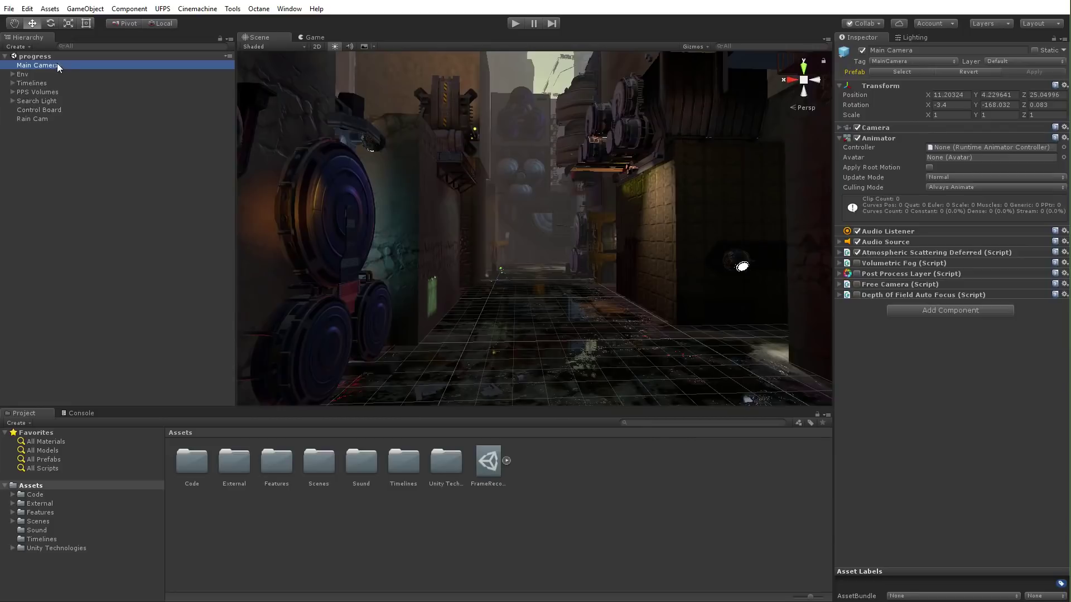
left_click(945, 252)
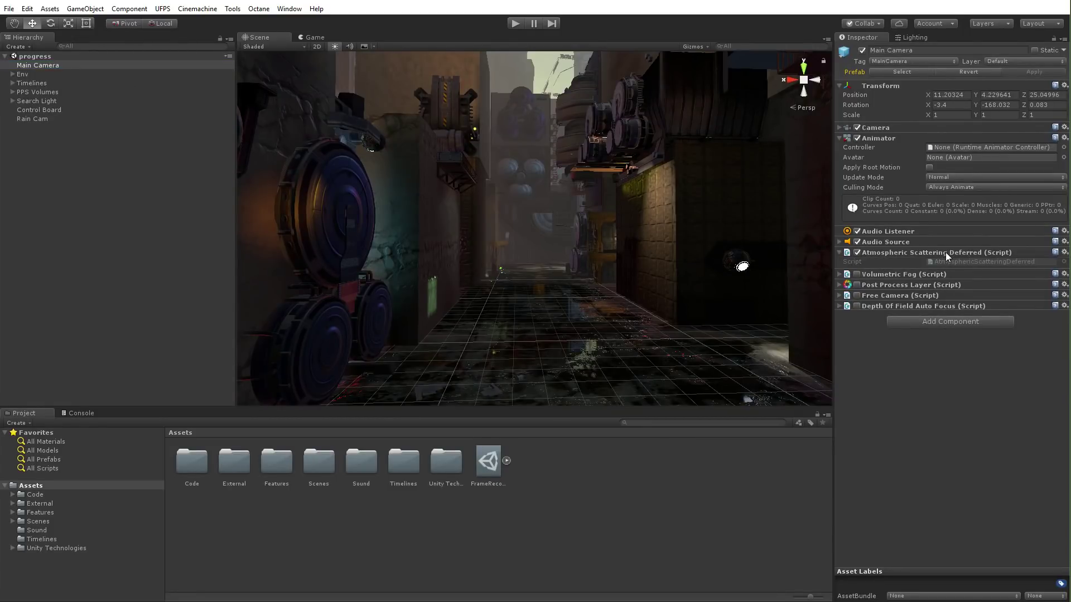
left_click(942, 252)
left_click(943, 253)
left_click(943, 252)
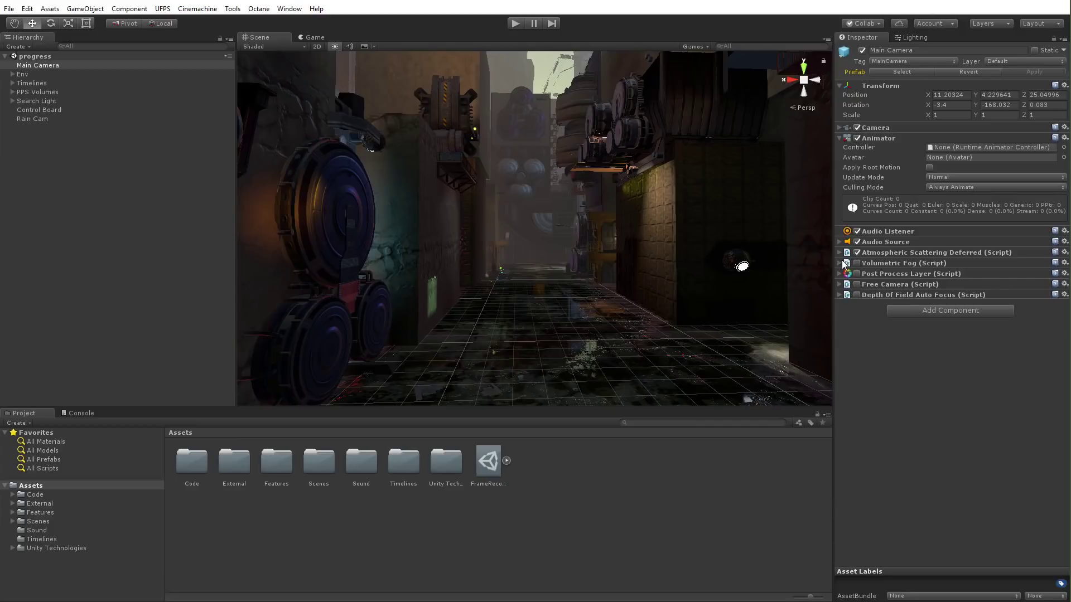
Step: Toggle scattering off and back on via Control Board, then look through the hazy alley
left_click(58, 110)
left_click(962, 239)
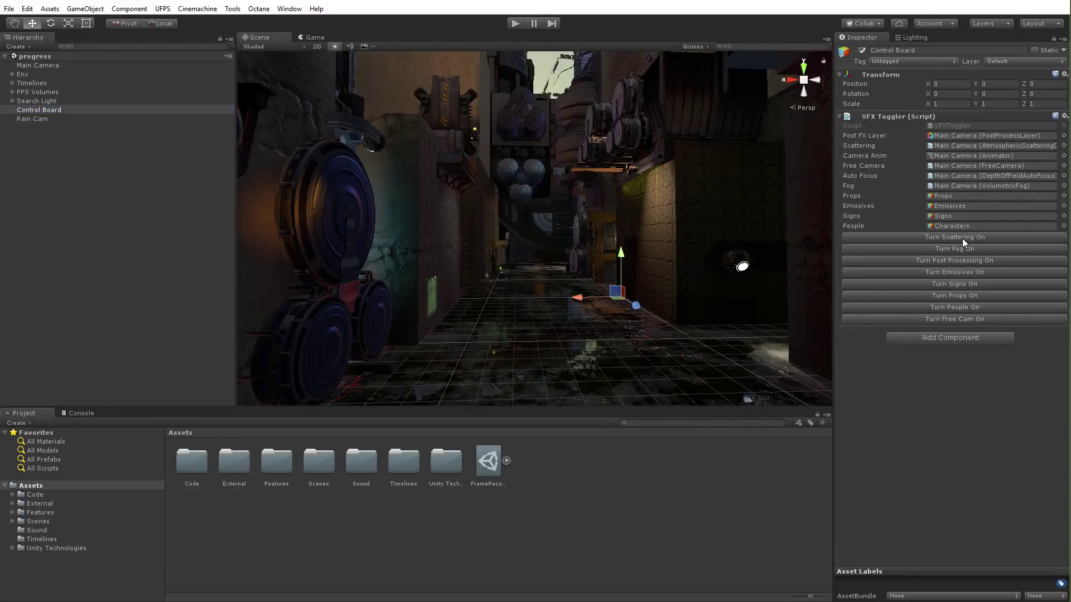
right_click_drag(711, 311, 698, 254)
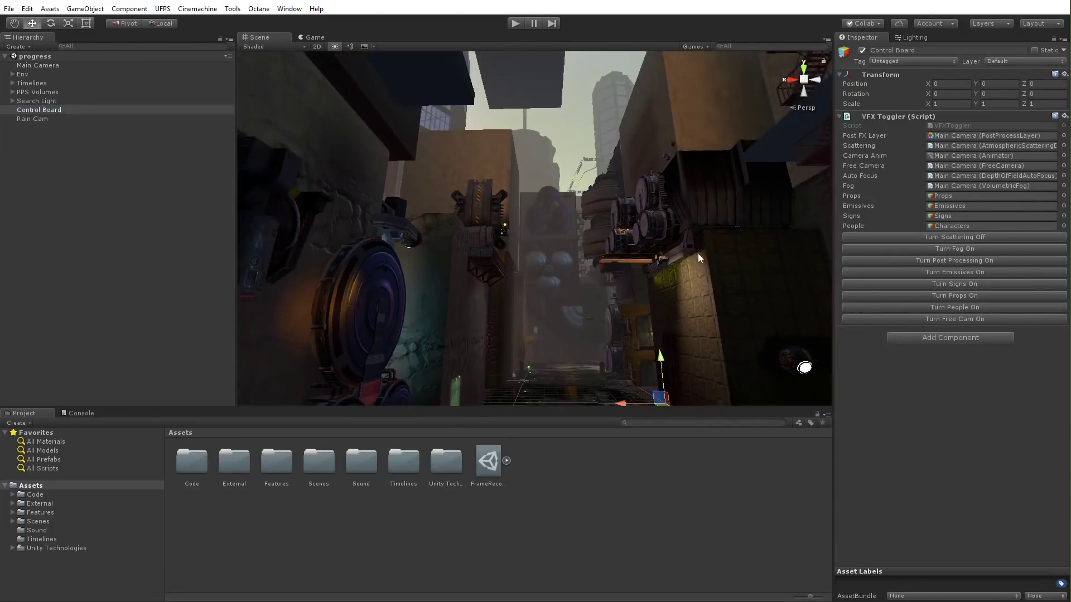
right_click_drag(692, 290, 683, 267)
left_click(914, 239)
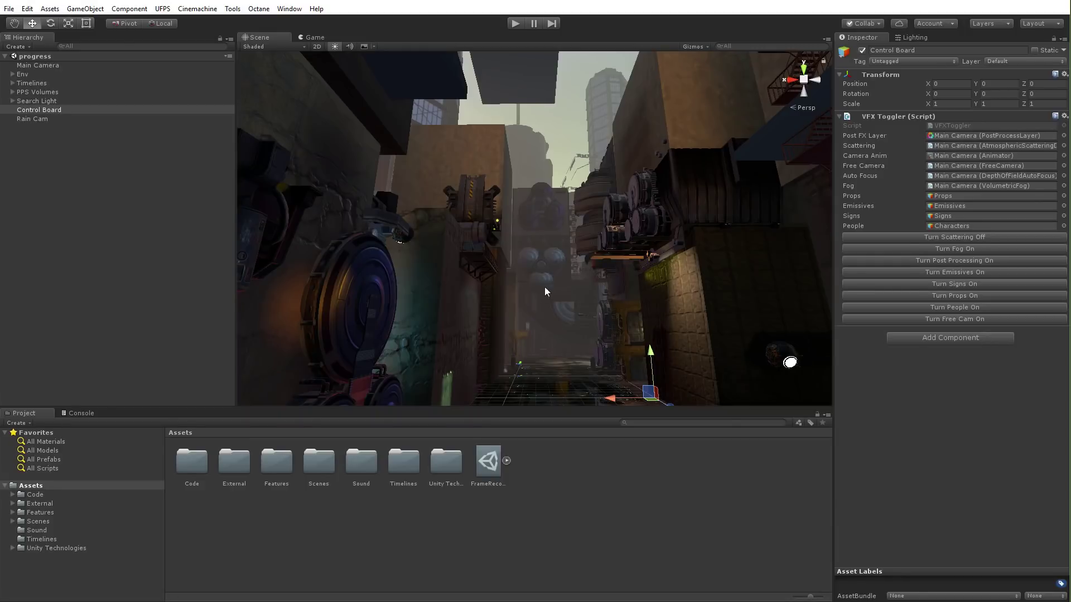
scroll(547, 292, "up", 6)
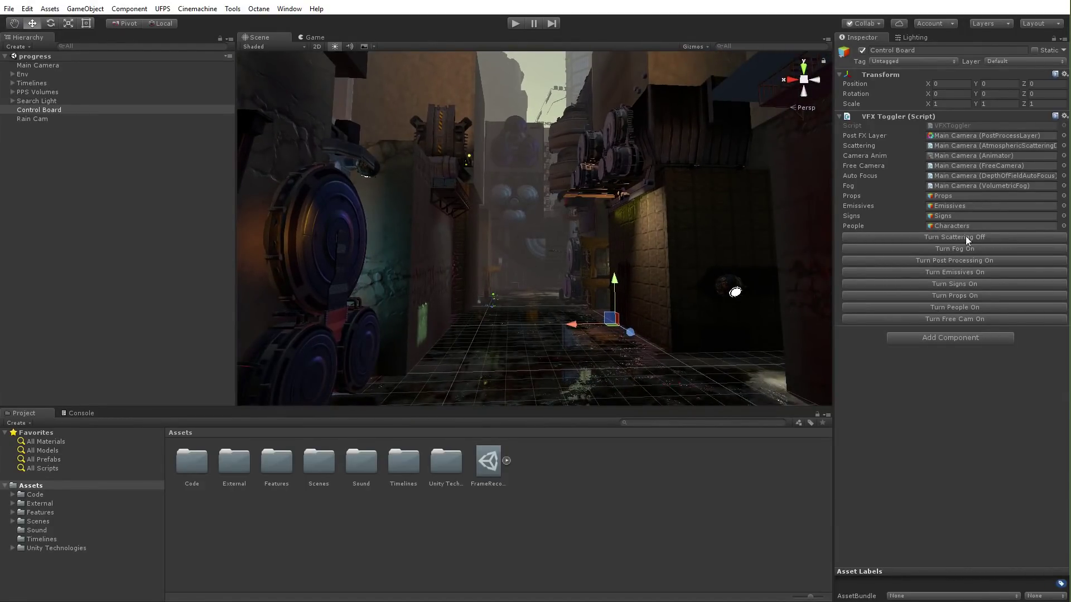
Step: Turn Fog On in the VFX Toggler and orbit the alley to see the light shafts
left_click(983, 249)
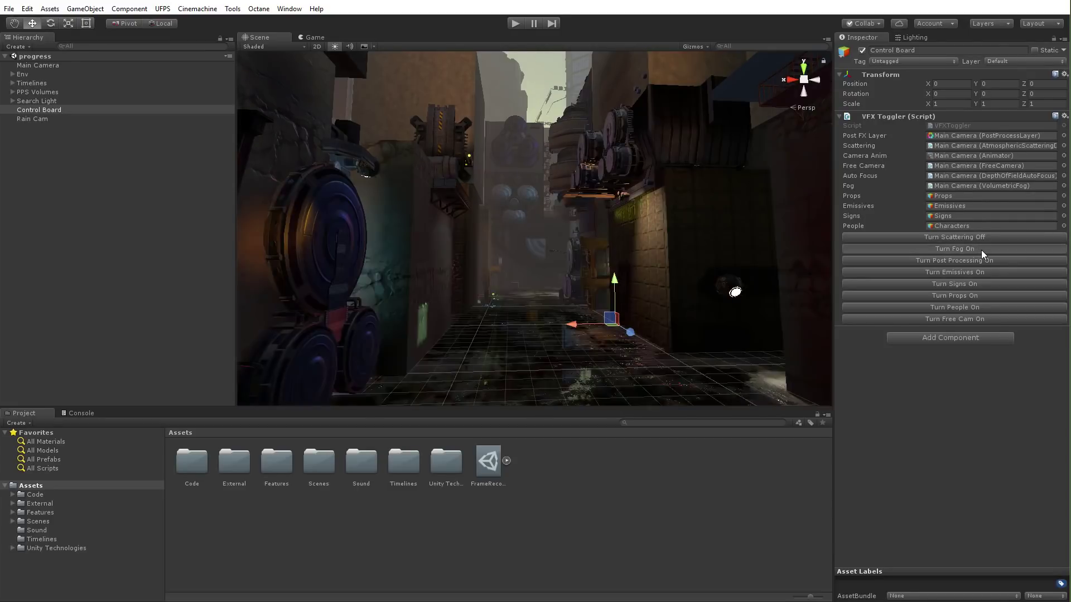
right_click_drag(749, 303, 692, 342)
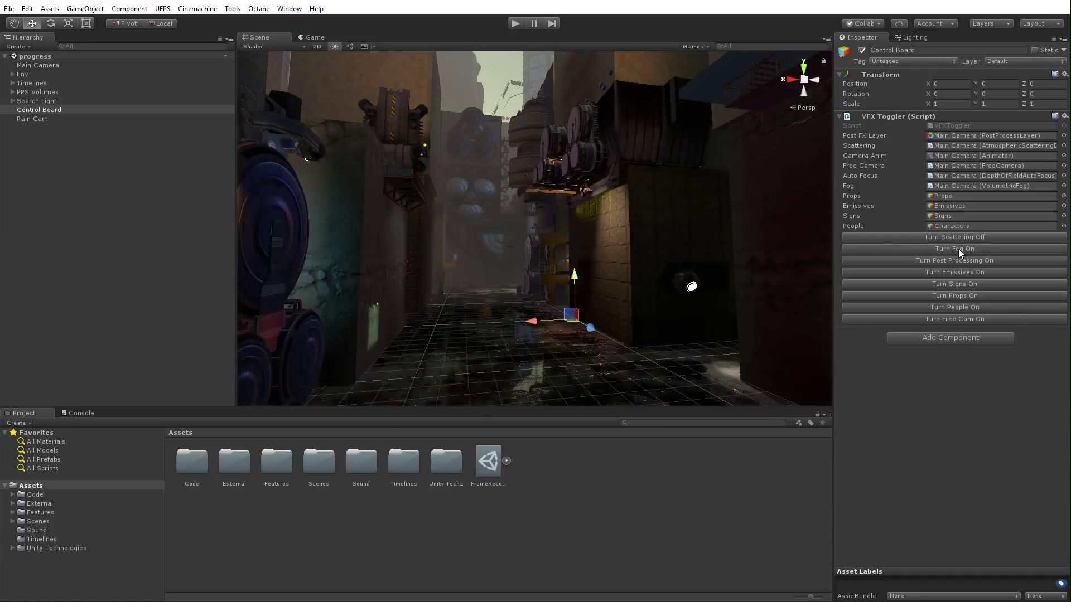
left_click_drag(707, 313, 563, 360, "alt")
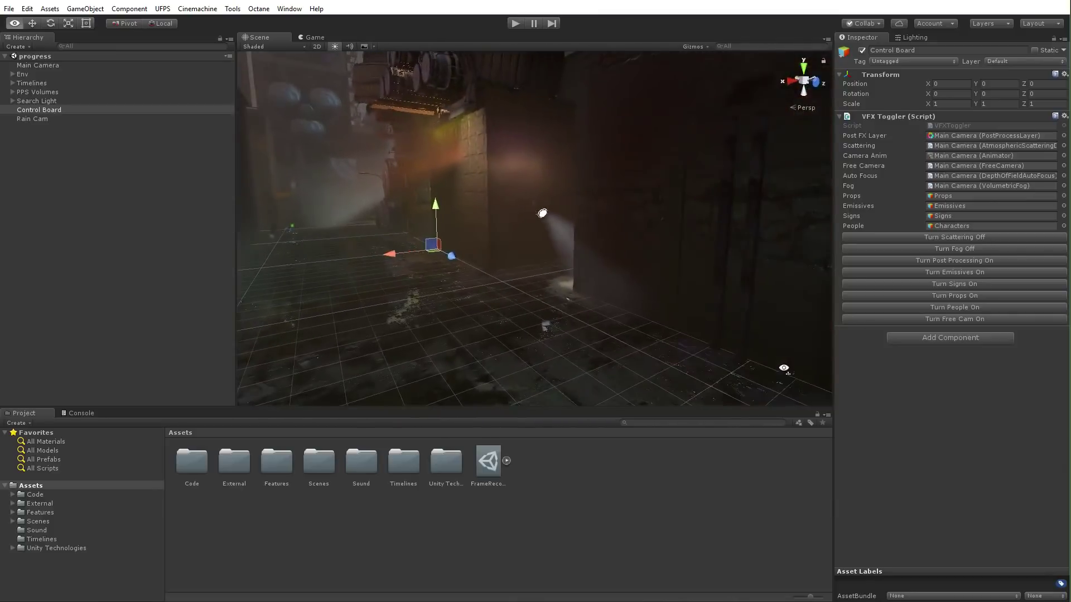
left_click_drag(526, 321, 471, 314, "alt")
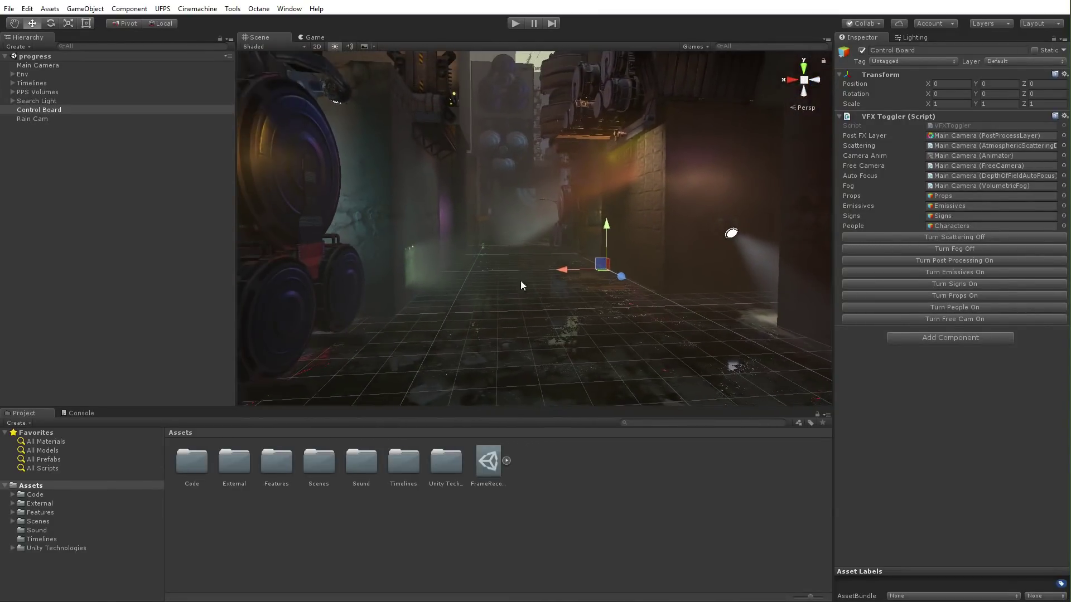
left_click_drag(560, 291, 324, 299, "alt")
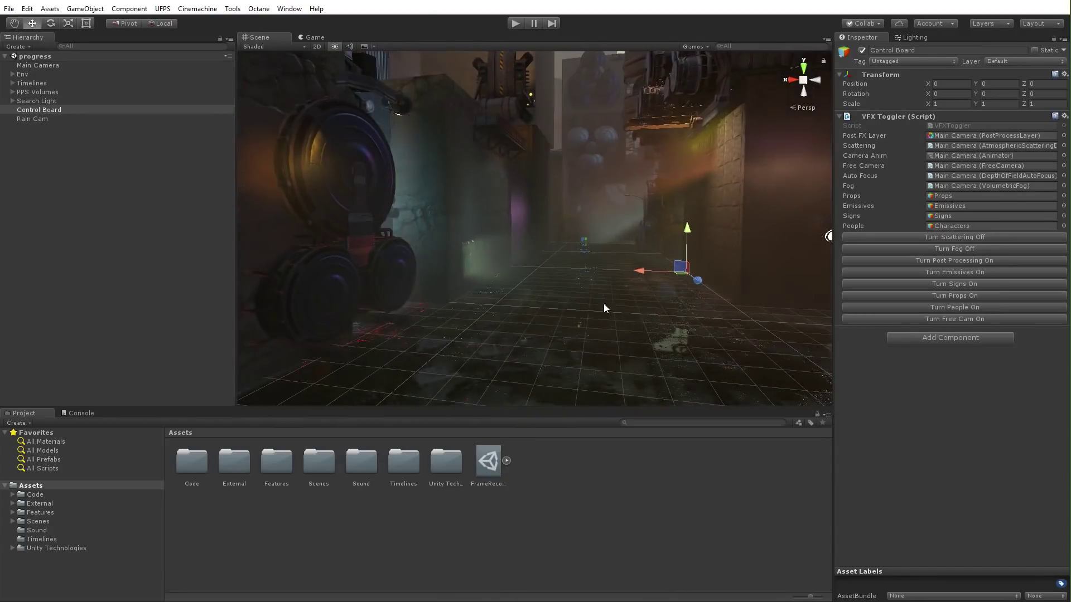
left_click_drag(581, 354, 664, 357, "alt")
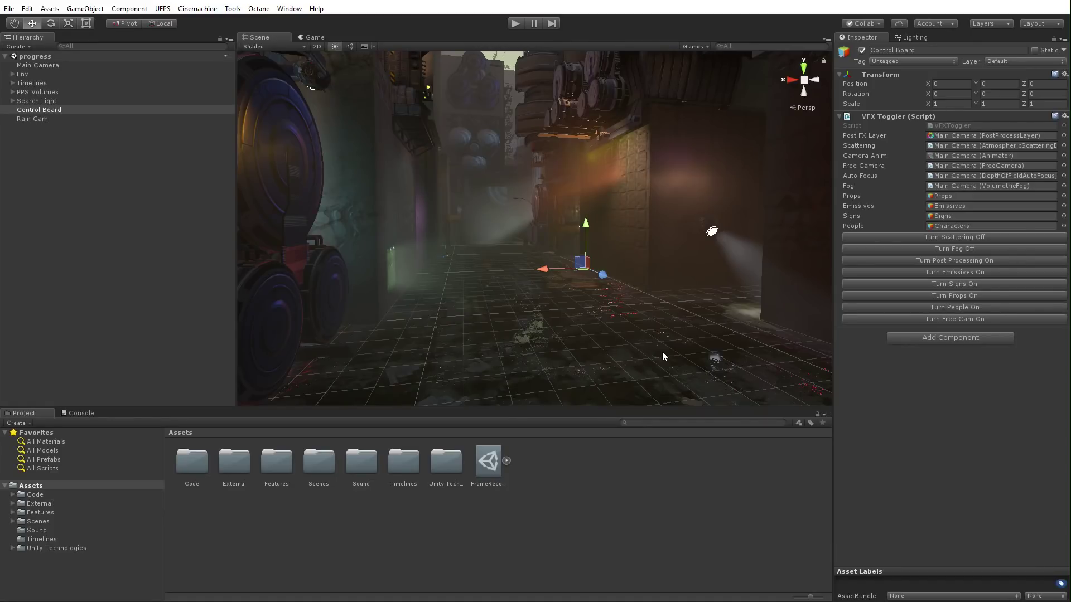
middle_click_drag(655, 306, 607, 261)
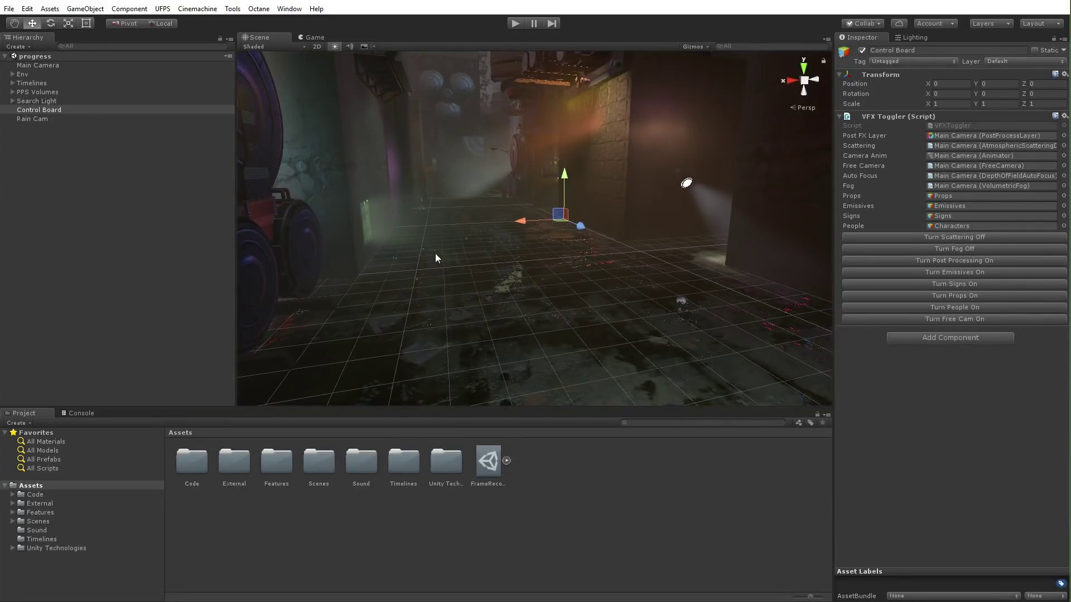
left_click(594, 281)
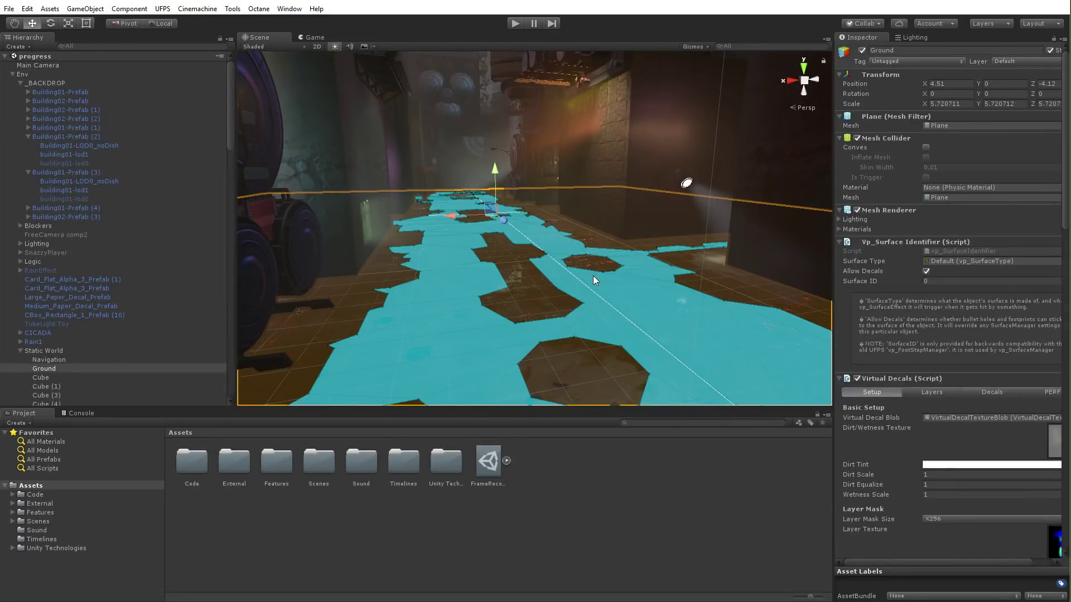
scroll(899, 370, "down", 10)
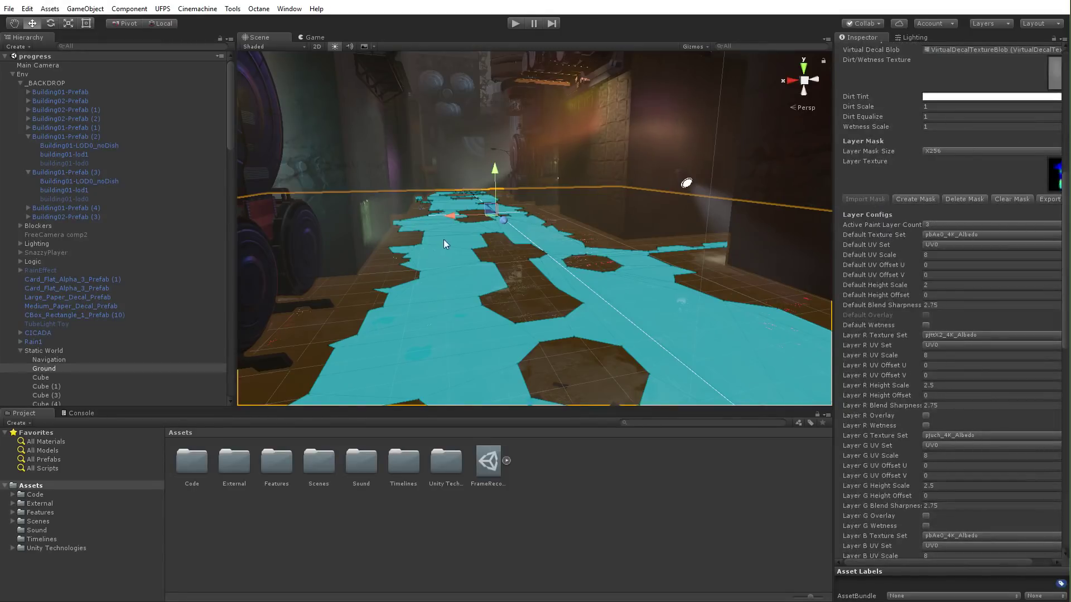
left_click(526, 239)
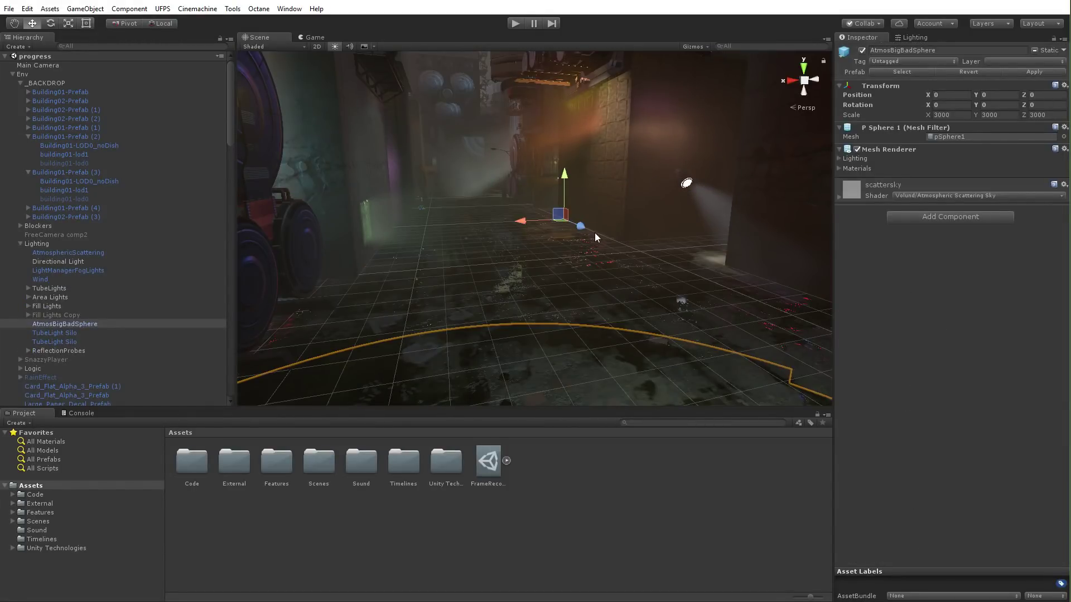
left_click(575, 257)
scroll(998, 375, "down", 15)
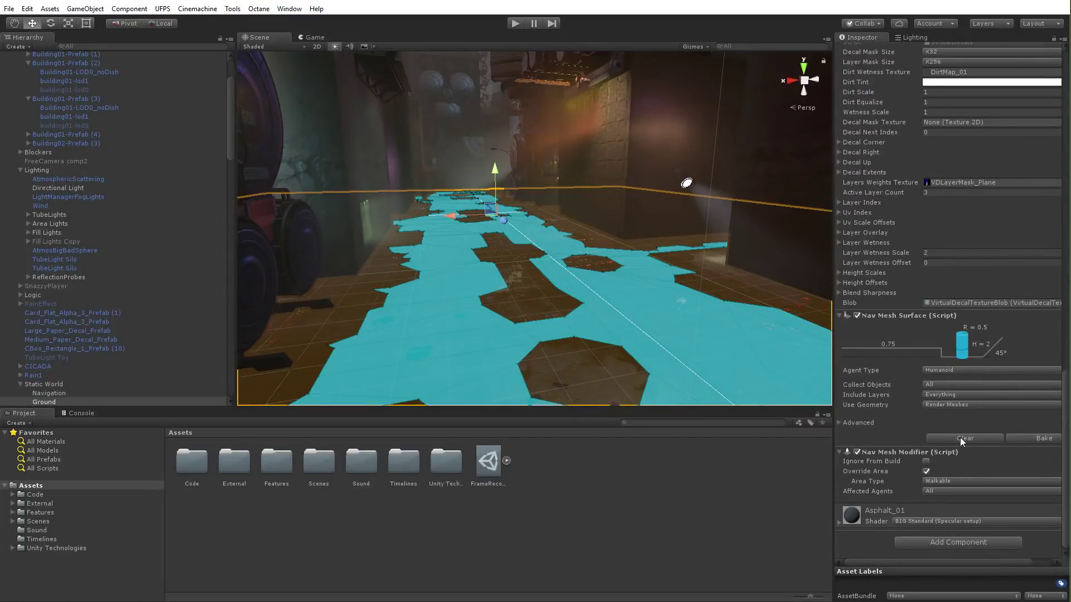
left_click(659, 324)
left_click(658, 324)
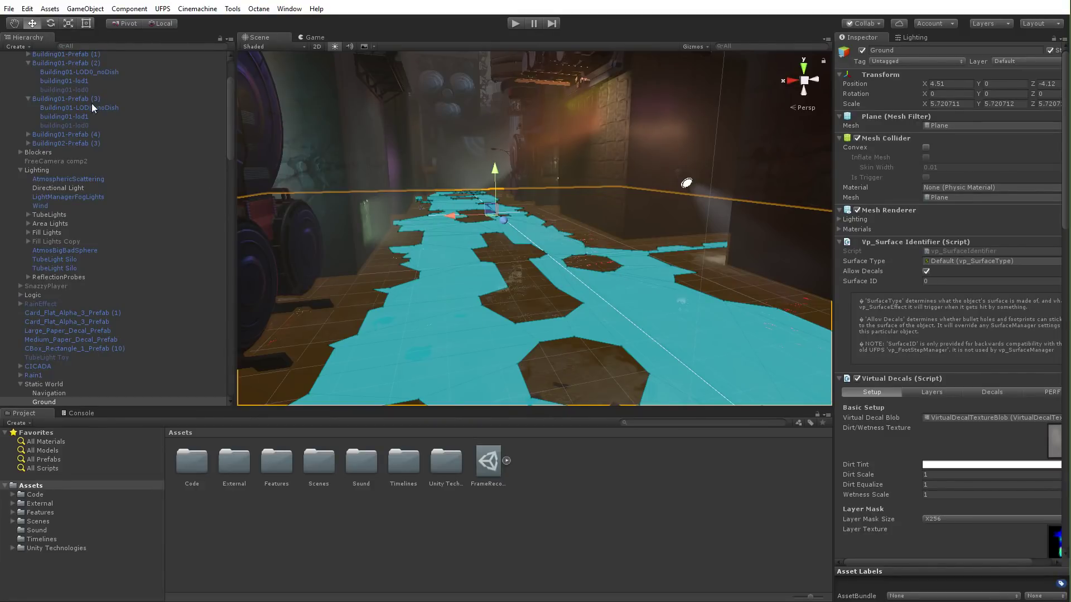
scroll(123, 173, "up", 3)
left_click(13, 74)
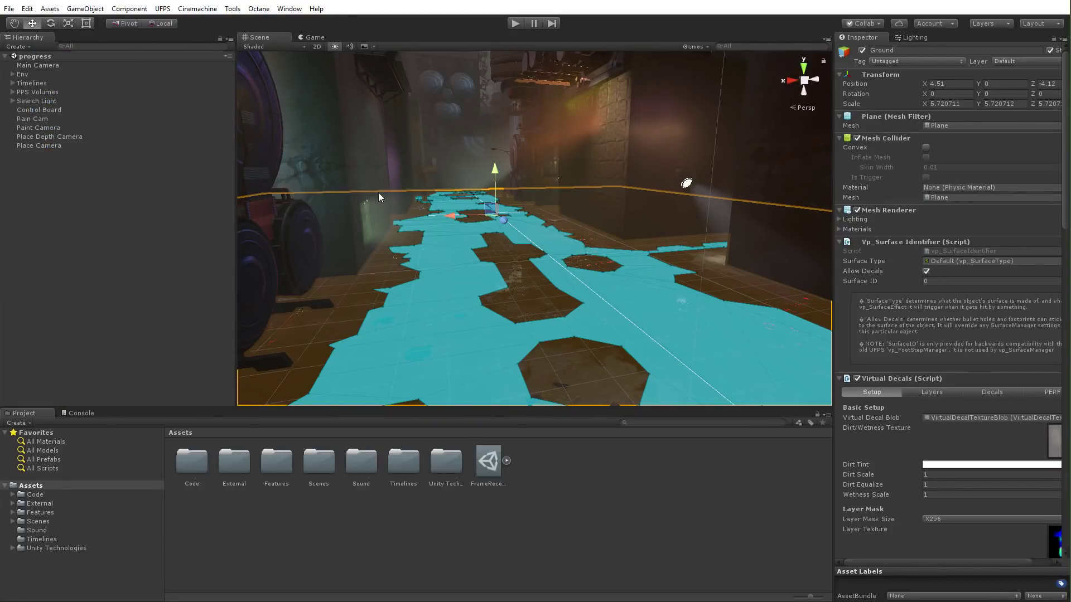
left_click(122, 229)
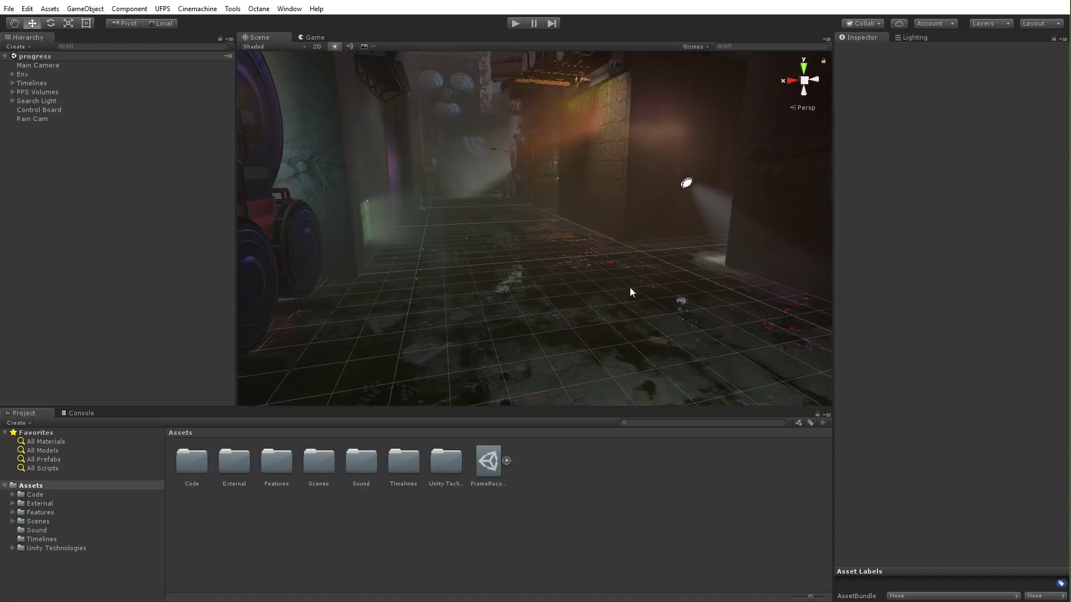
Step: After orbiting the corridor, enable 'Turn Post Processing On' on Control Board
right_click_drag(637, 290, 499, 254)
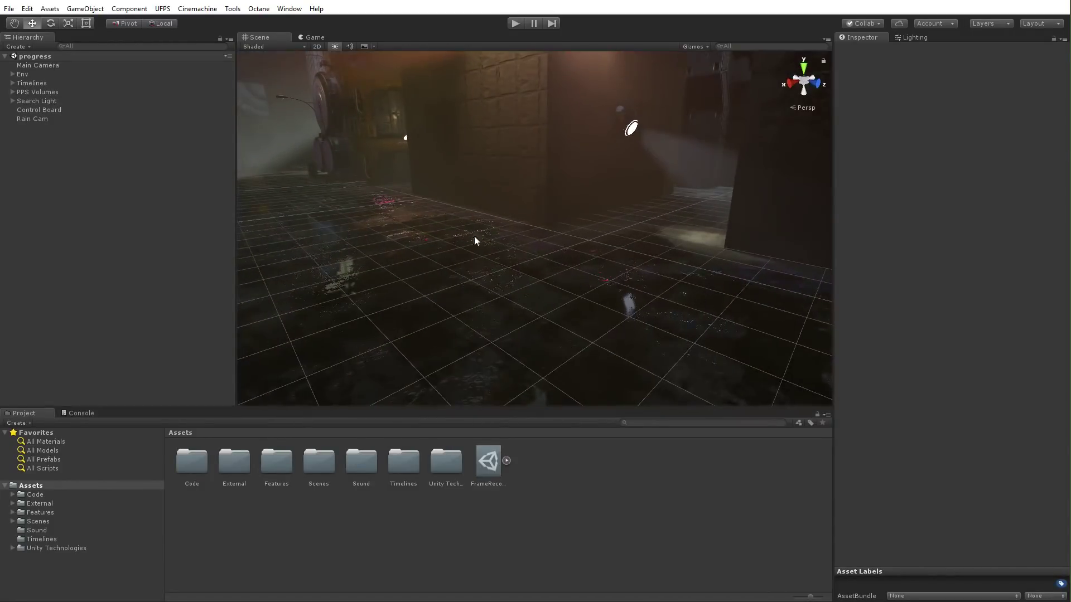
left_click_drag(529, 325, 509, 279, "alt")
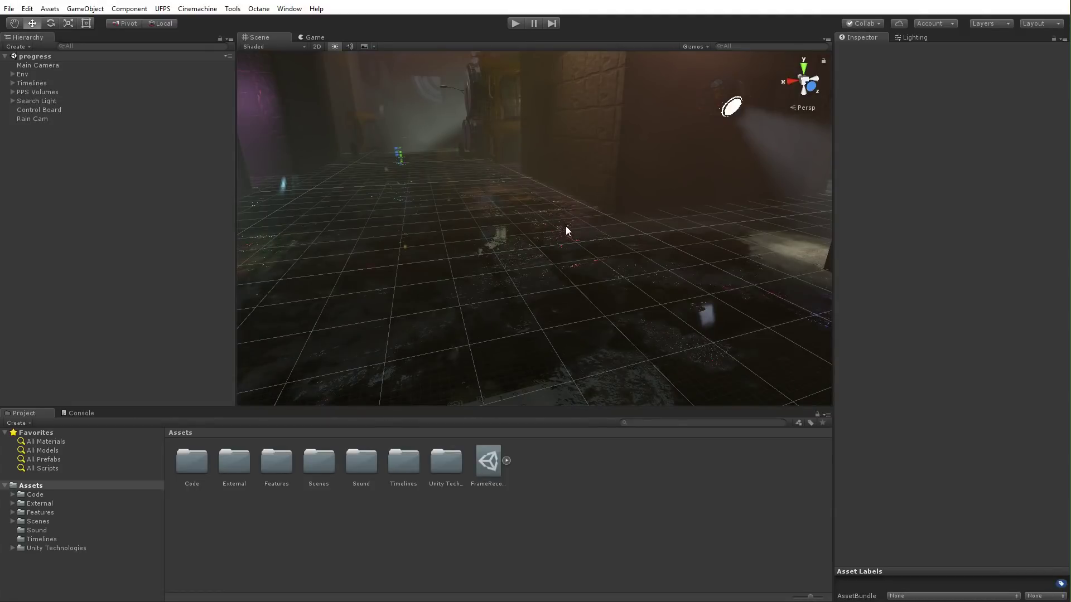
left_click_drag(590, 268, 394, 240, "alt")
left_click_drag(367, 277, 616, 246, "alt")
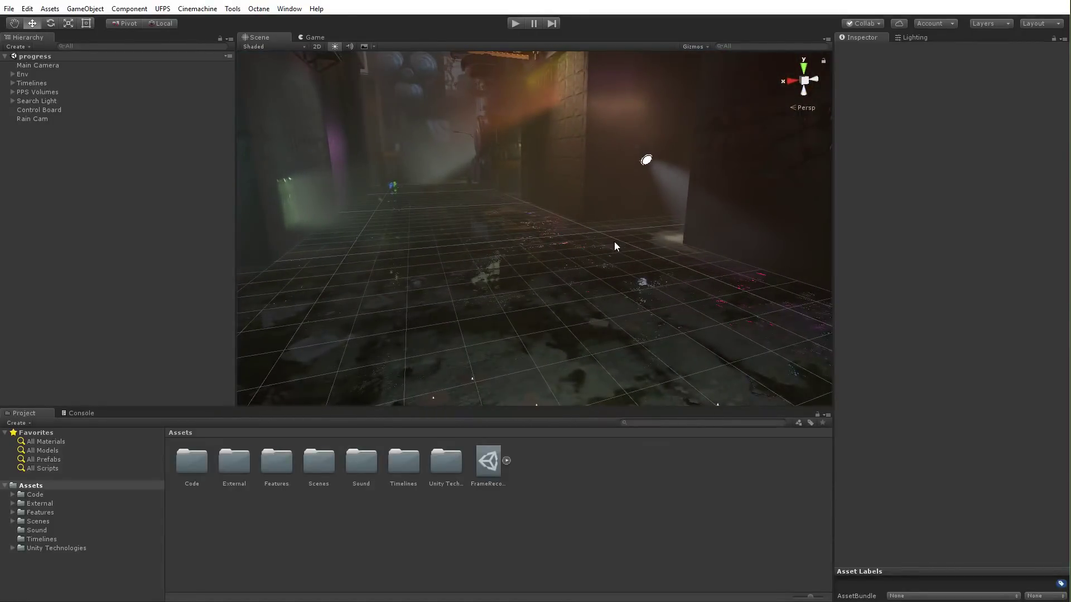
left_click(66, 109)
left_click(930, 261)
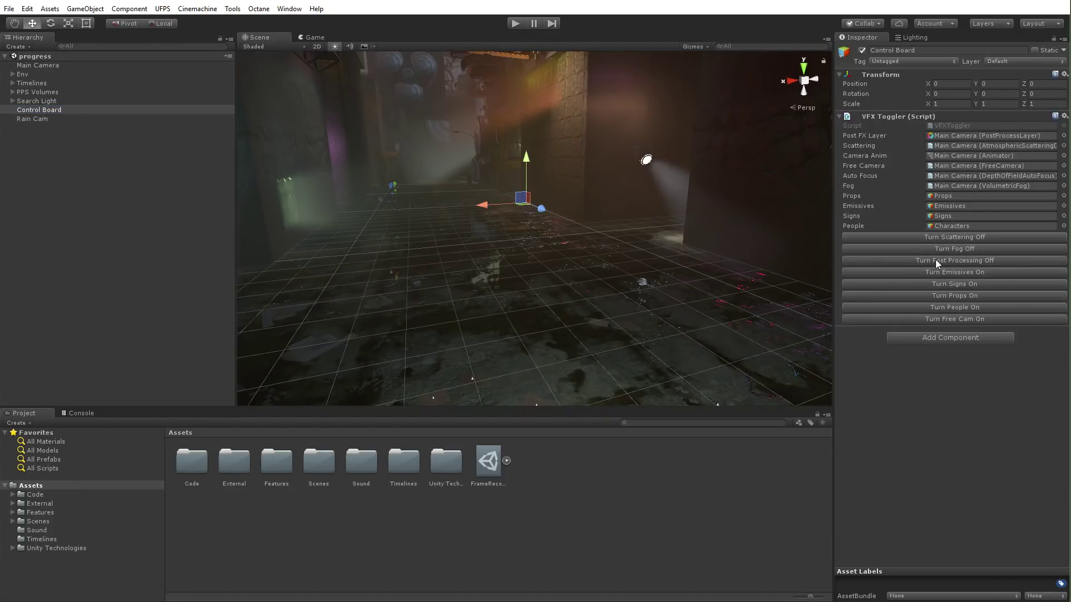
Step: Set Main Camera's Post Process Layer anti-aliasing to Temporal Anti-aliasing (TAA) and enter Play mode
left_click(44, 66)
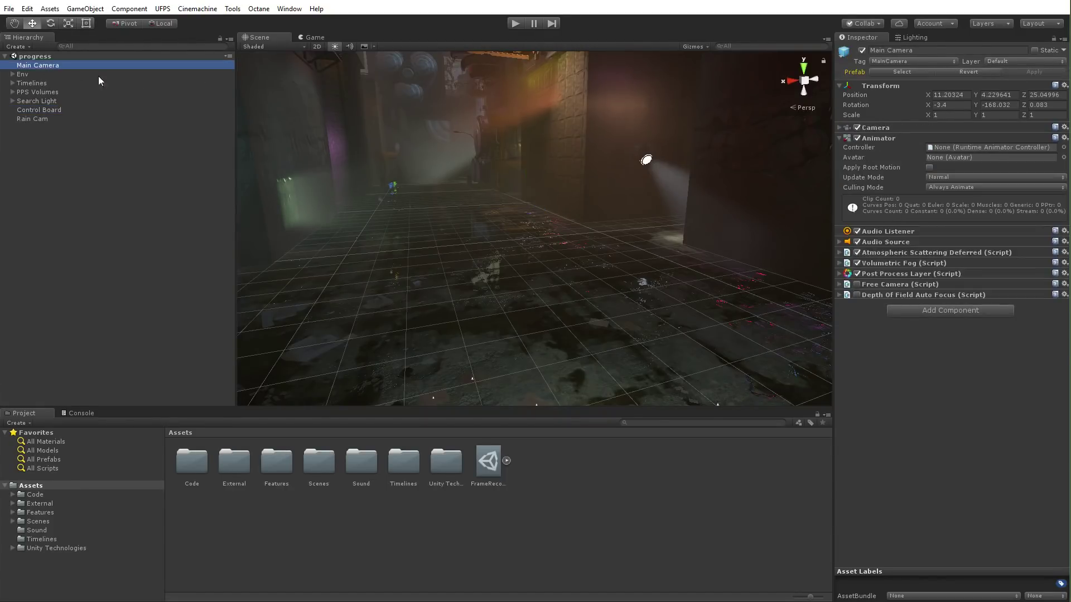
left_click(839, 273)
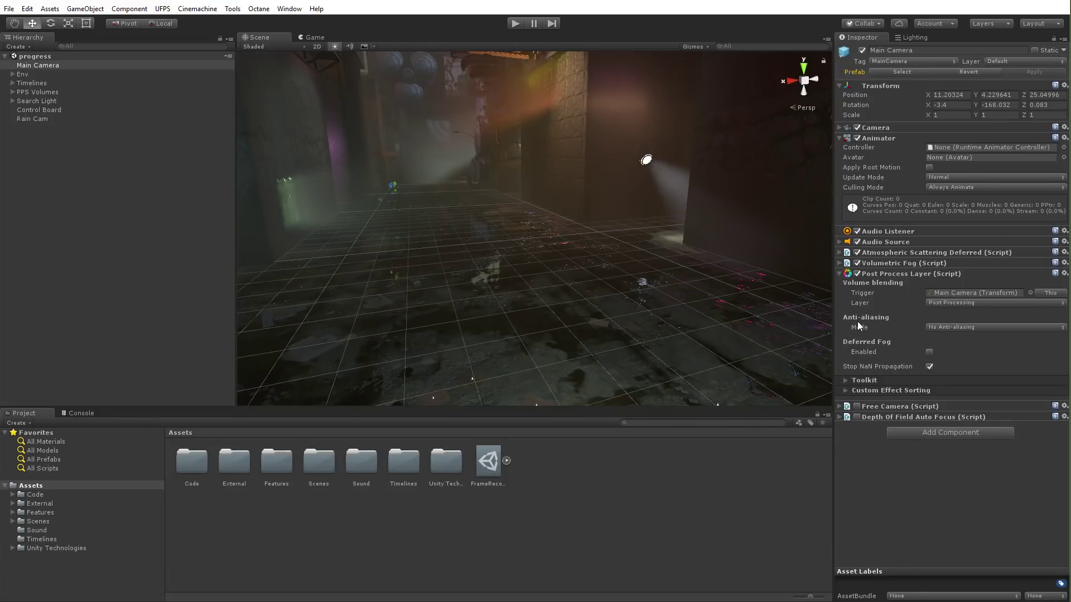
left_click(958, 327)
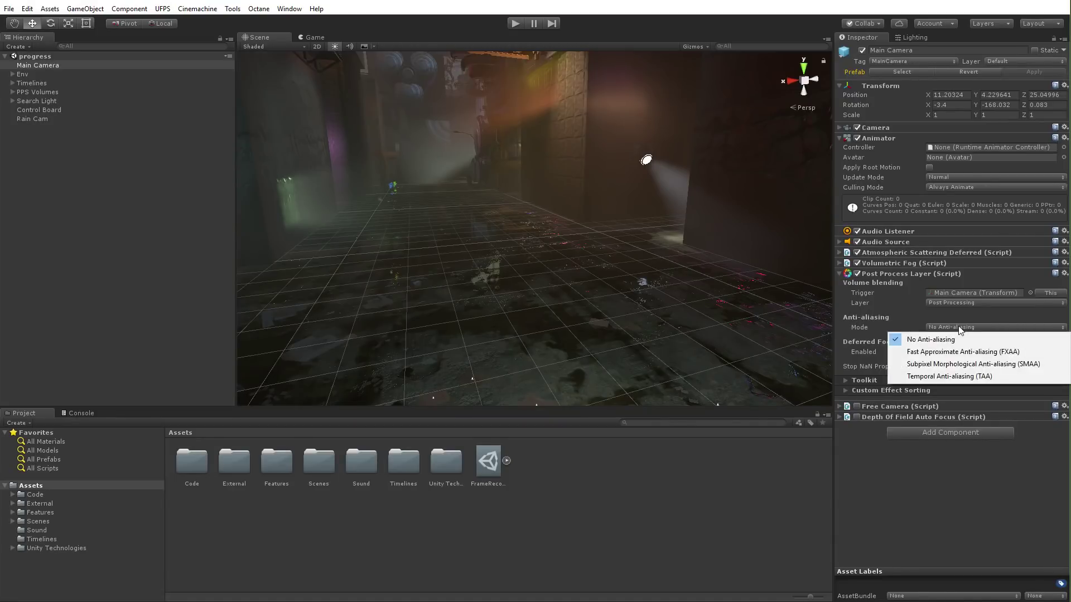
left_click(966, 377)
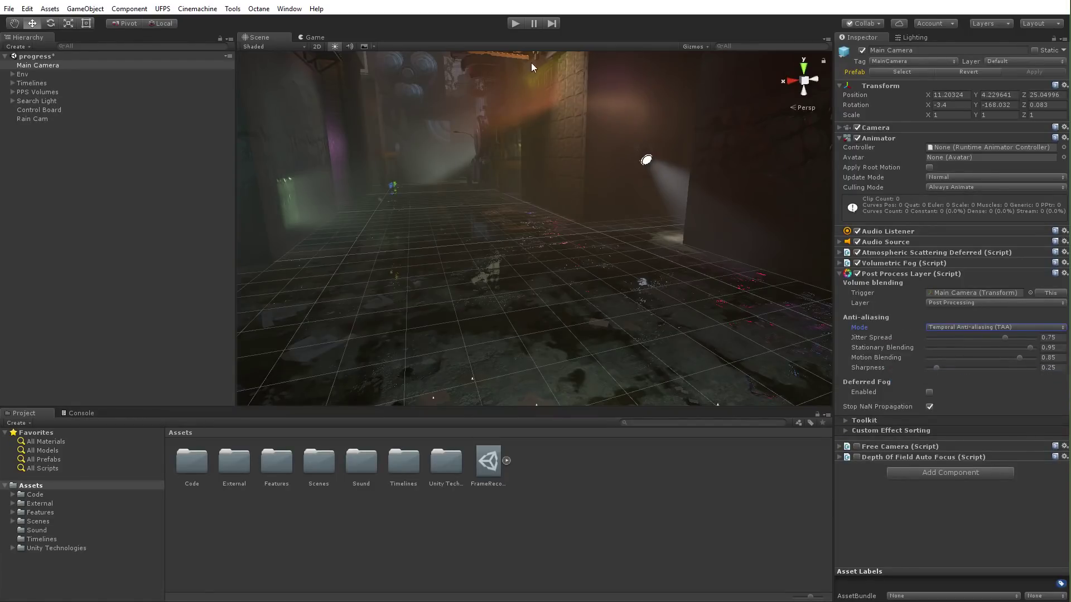
left_click(515, 25)
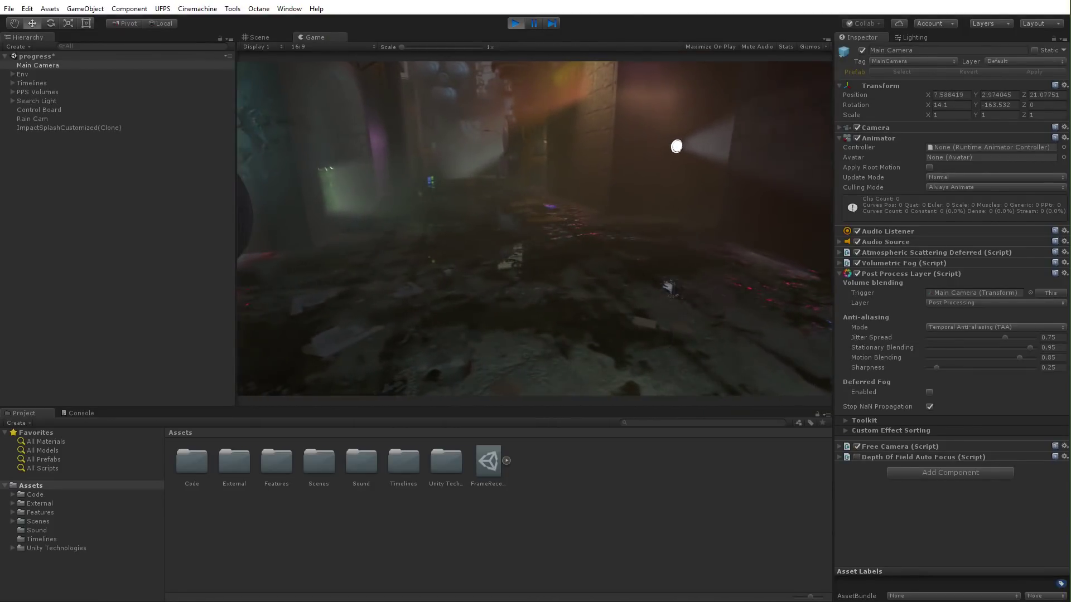
Step: Toggle the Post Process Layer off to compare the look, then stop Play mode
left_click(858, 274)
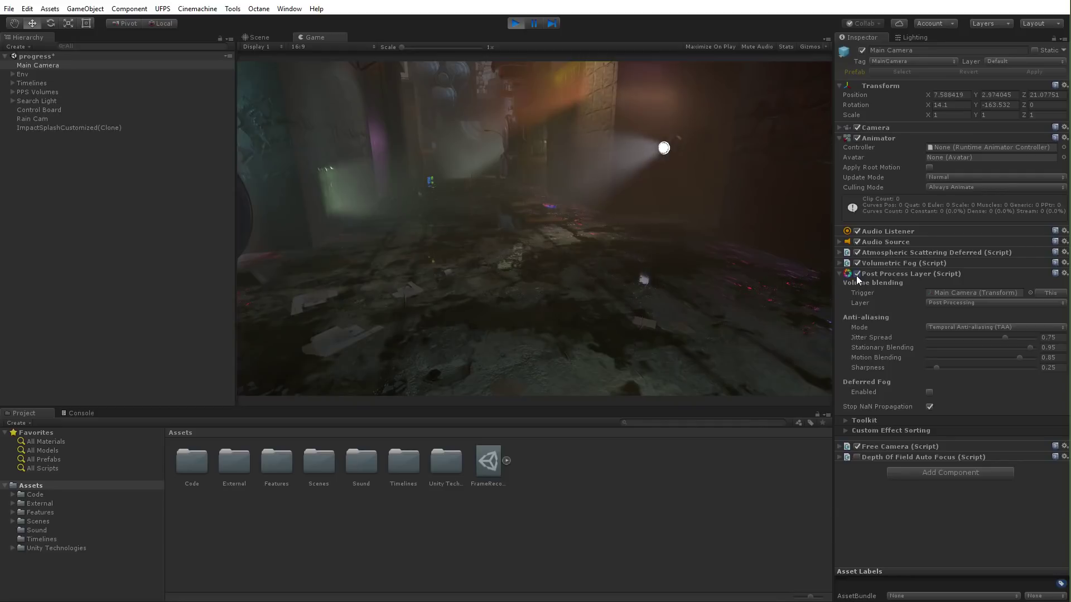
left_click(516, 23)
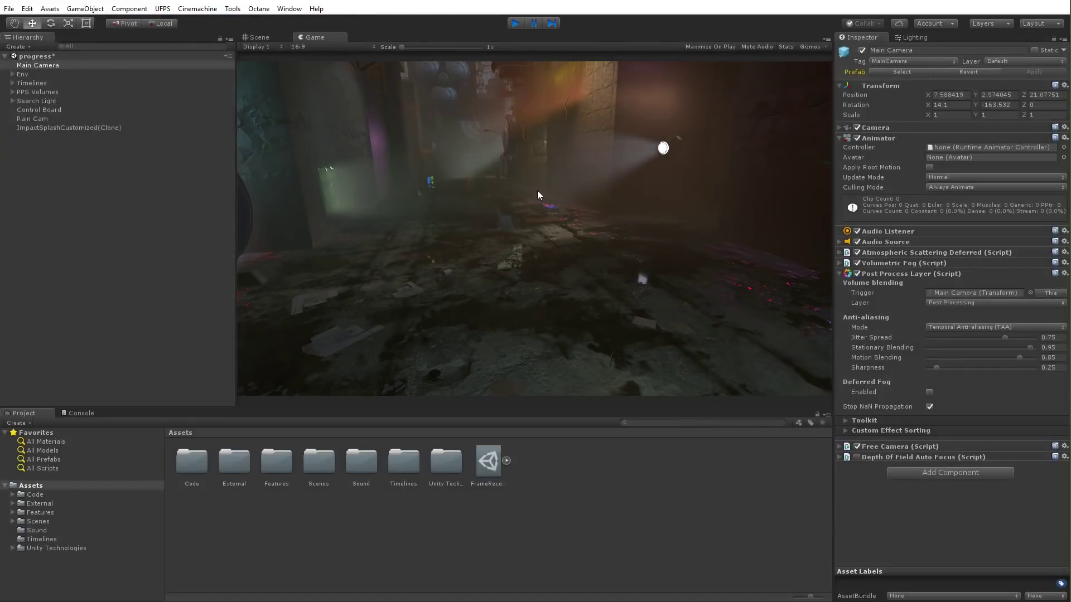